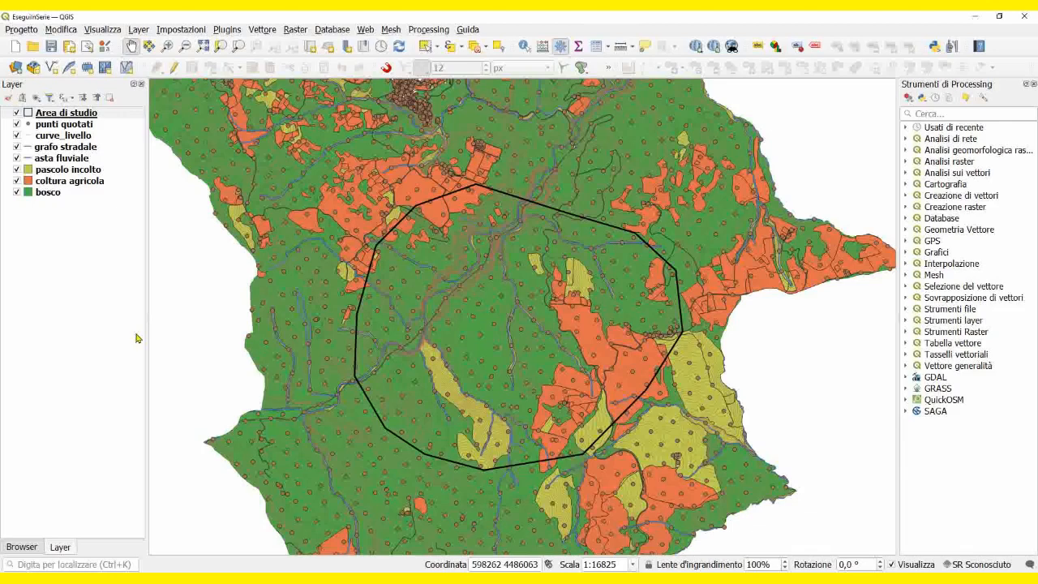
- Hide the Area di studio layer and show it again to identify the study boundary on the map
{"action": "left_click", "coordinate": [17, 113]}
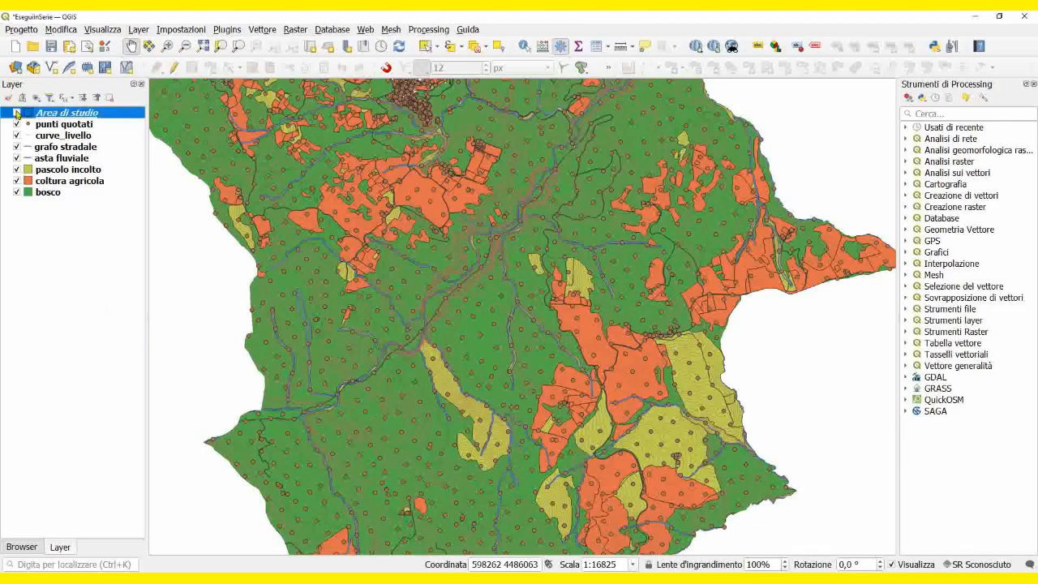
{"action": "left_click", "coordinate": [17, 112]}
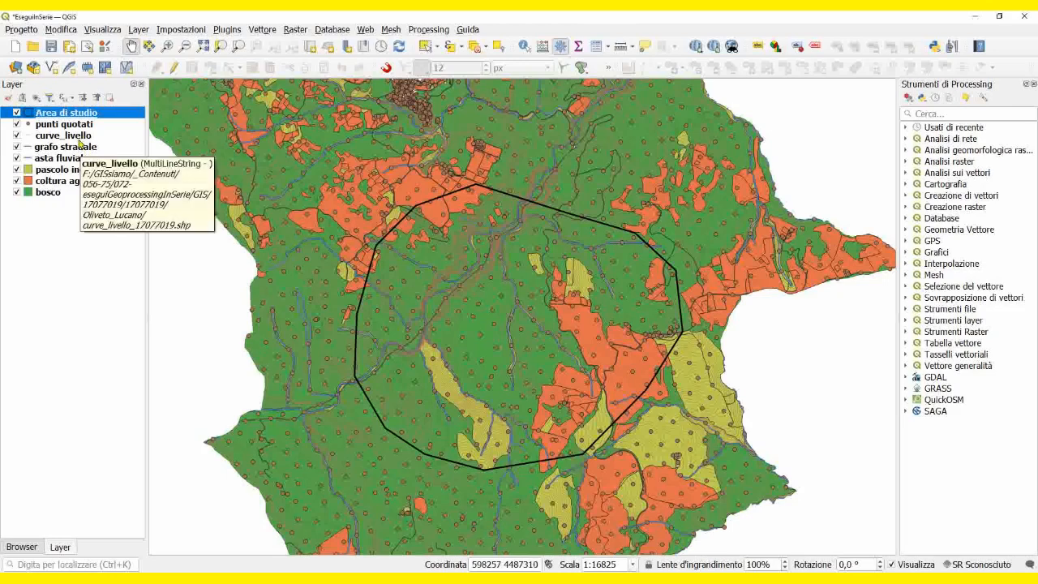
- Find and open the vector overlay Clip (Ritaglio) algorithm, enlarge its dialog and set curve_livello as the input layer
{"action": "left_click", "coordinate": [959, 115]}
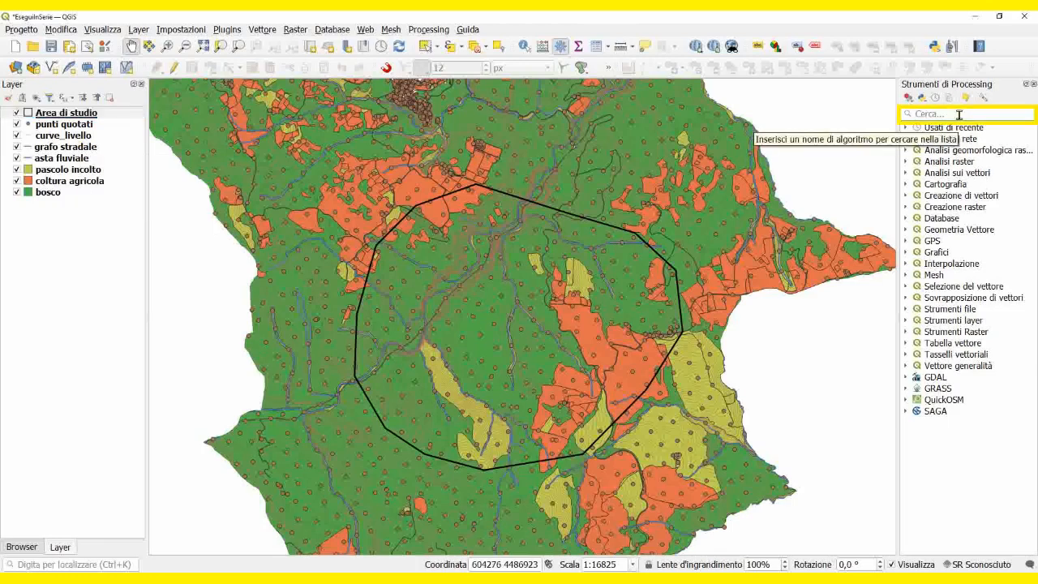
{"action": "type", "text": "clip"}
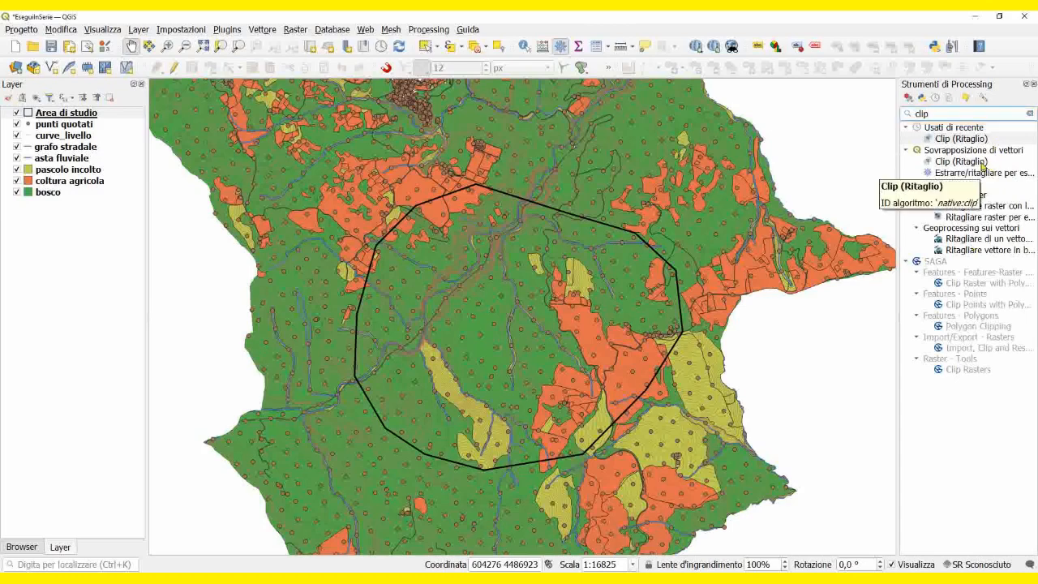
{"action": "double_click", "coordinate": [982, 163]}
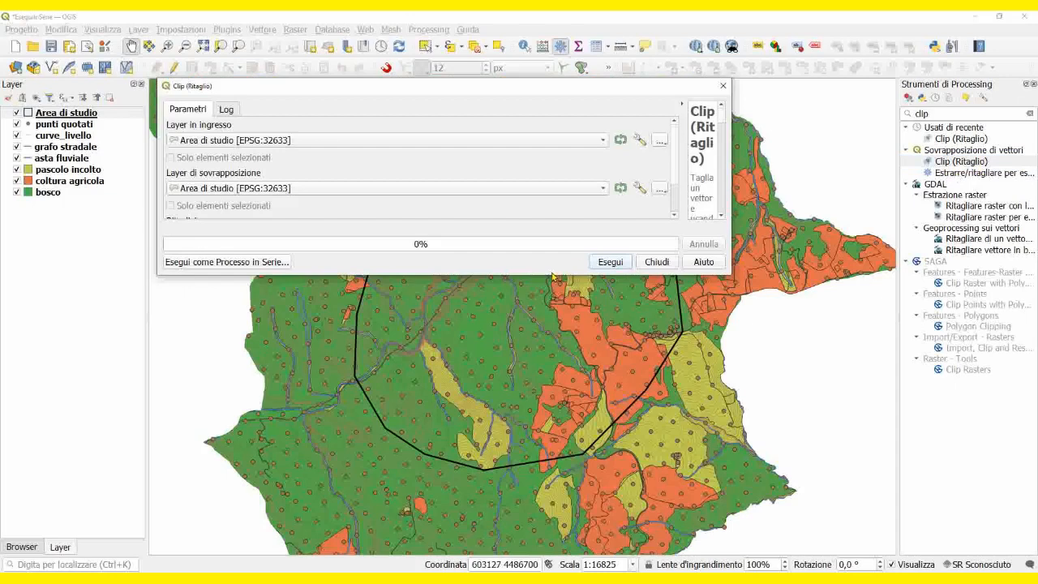
{"action": "left_click_drag", "start_coordinate": [548, 276], "coordinate": [543, 350]}
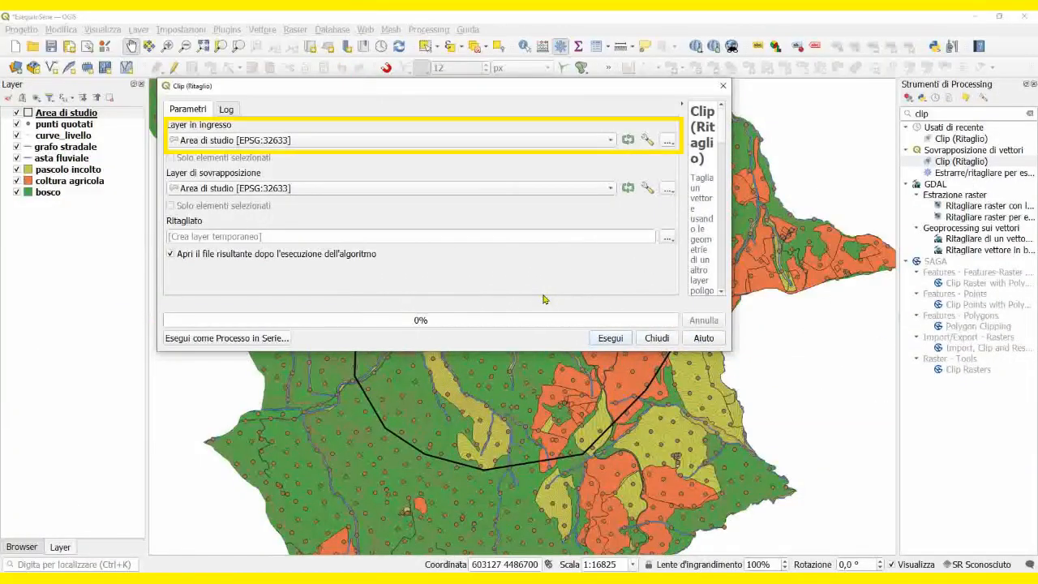
{"action": "left_click", "coordinate": [561, 143]}
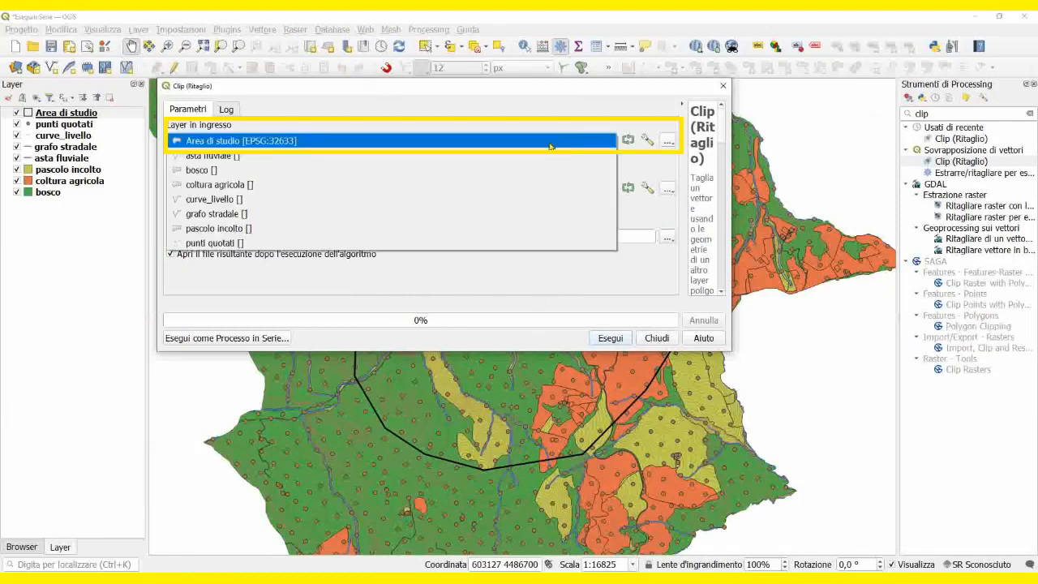
{"action": "left_click", "coordinate": [468, 200]}
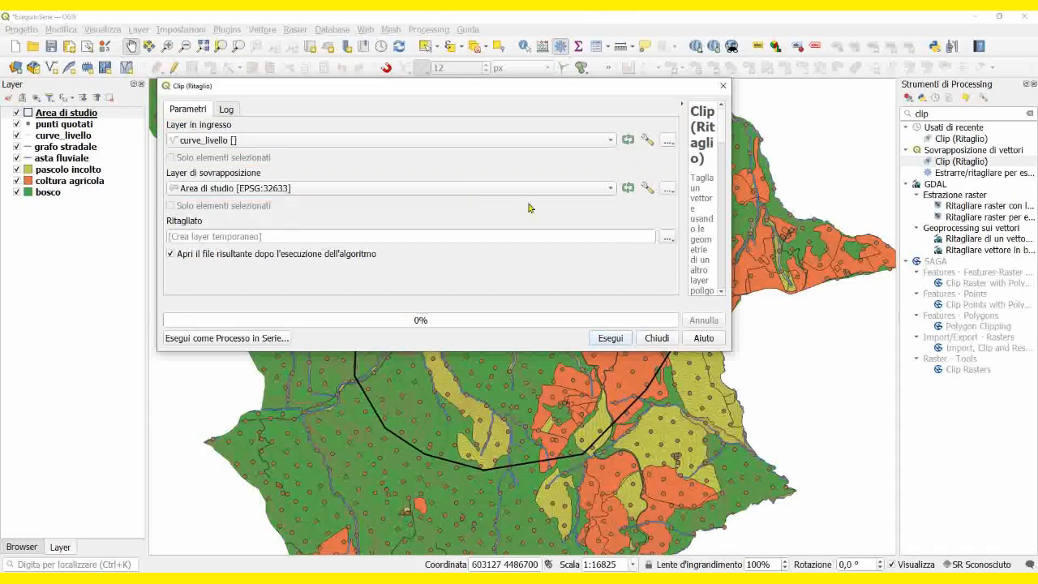
- Save the clip output as the shapefile "curve livello clip" in the GIS folder, run the clip and close the dialog
{"action": "left_click", "coordinate": [669, 240]}
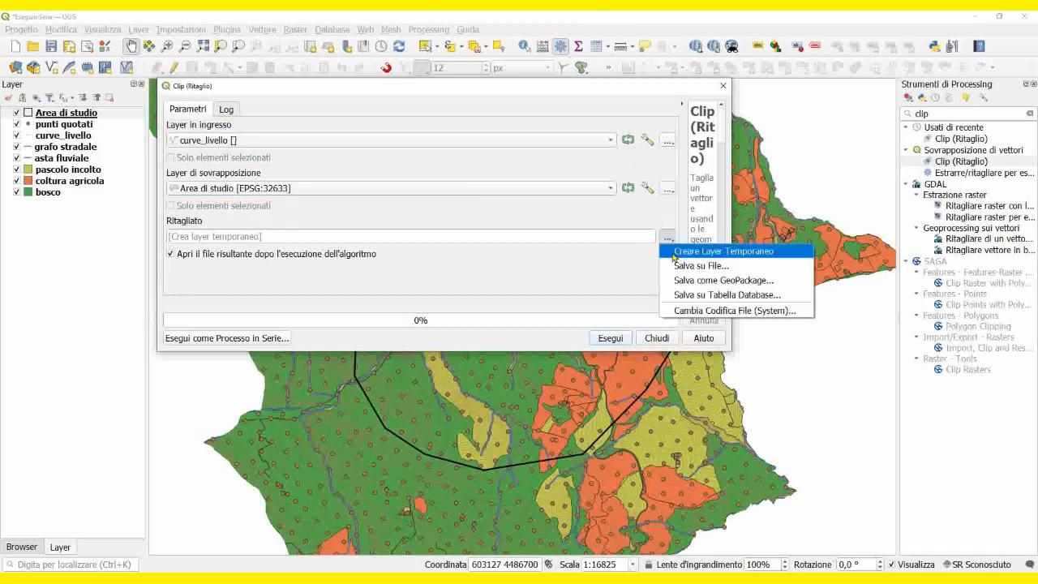
{"action": "left_click", "coordinate": [700, 265]}
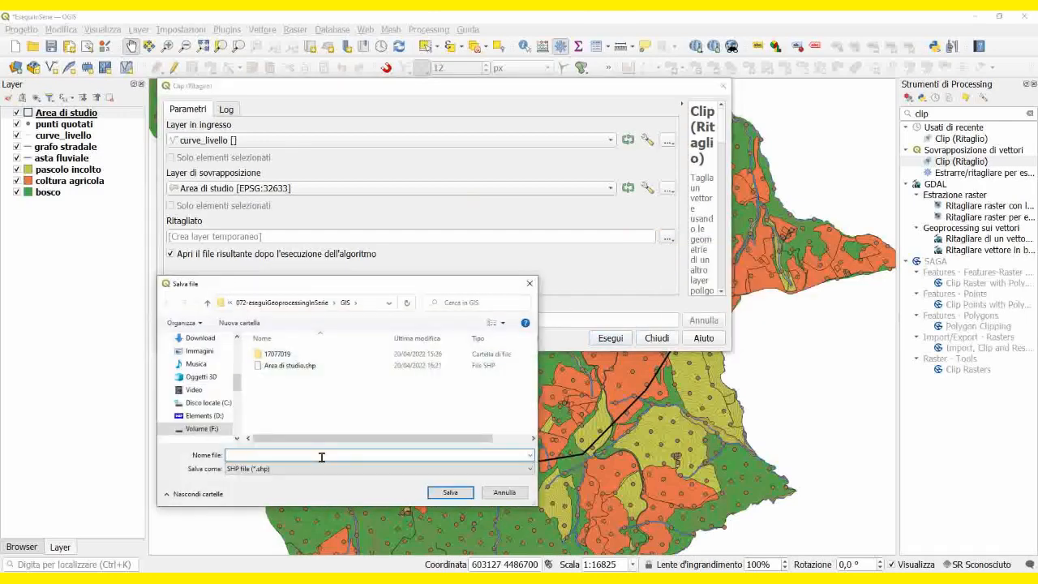
{"action": "type", "text": "curve livello clip"}
{"action": "key", "text": "Return"}
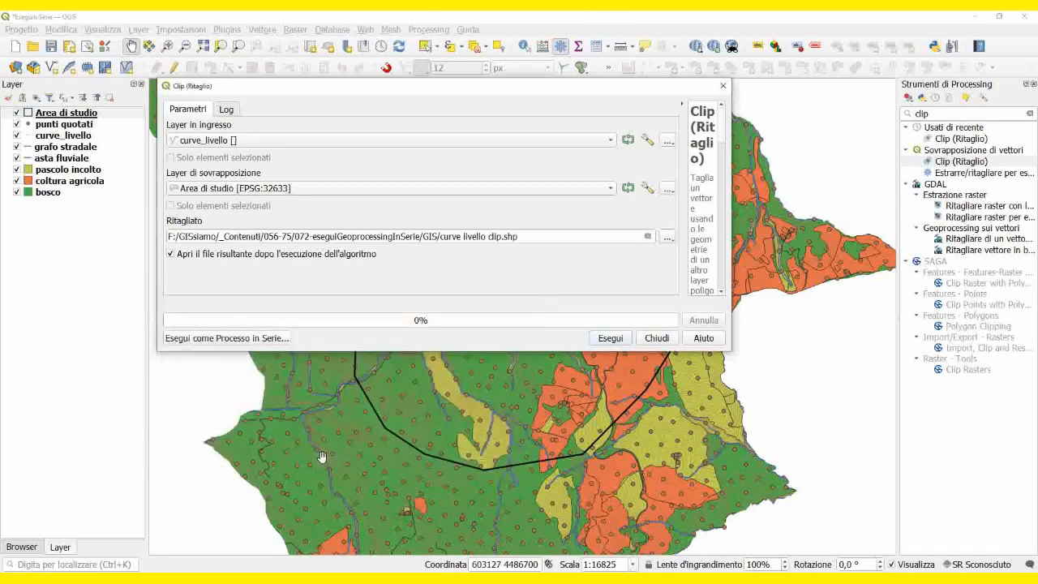
{"action": "left_click", "coordinate": [609, 338]}
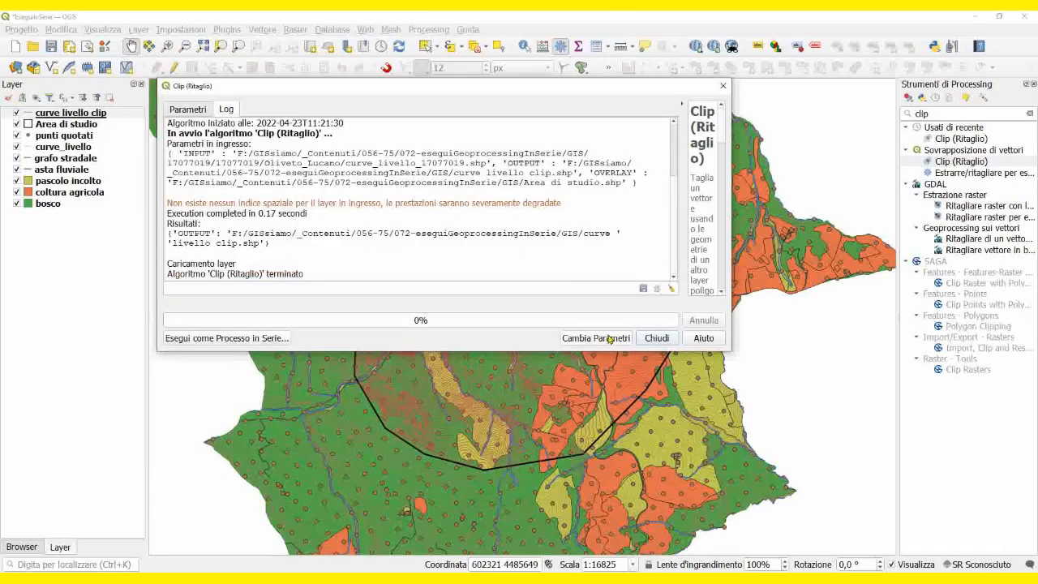
{"action": "left_click", "coordinate": [657, 339]}
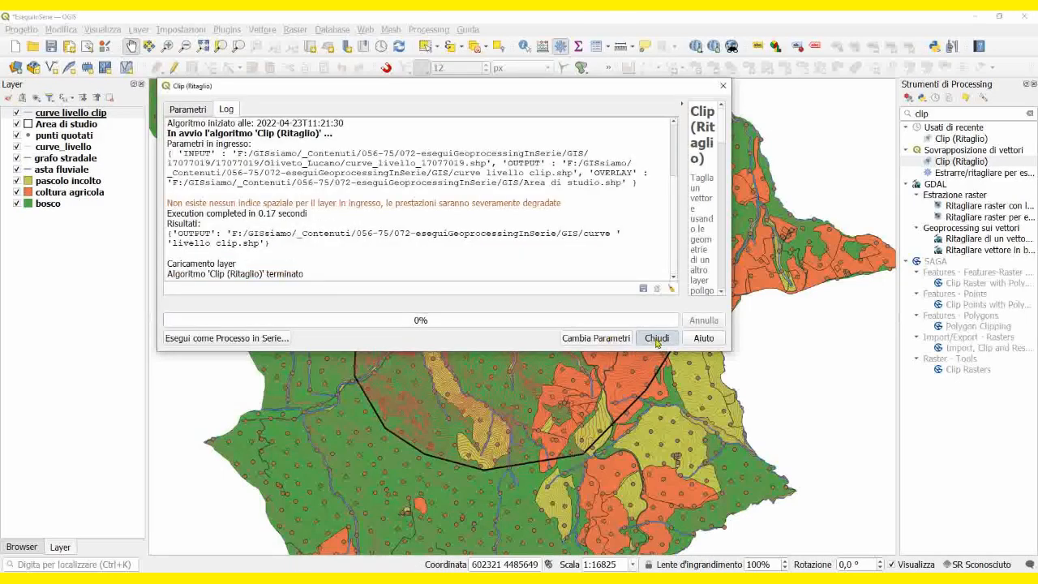
- Hide all original layers from punti quotati to bosco, leaving the clipped contours and study area shown, and select the hidden layers
{"action": "left_click", "coordinate": [16, 135]}
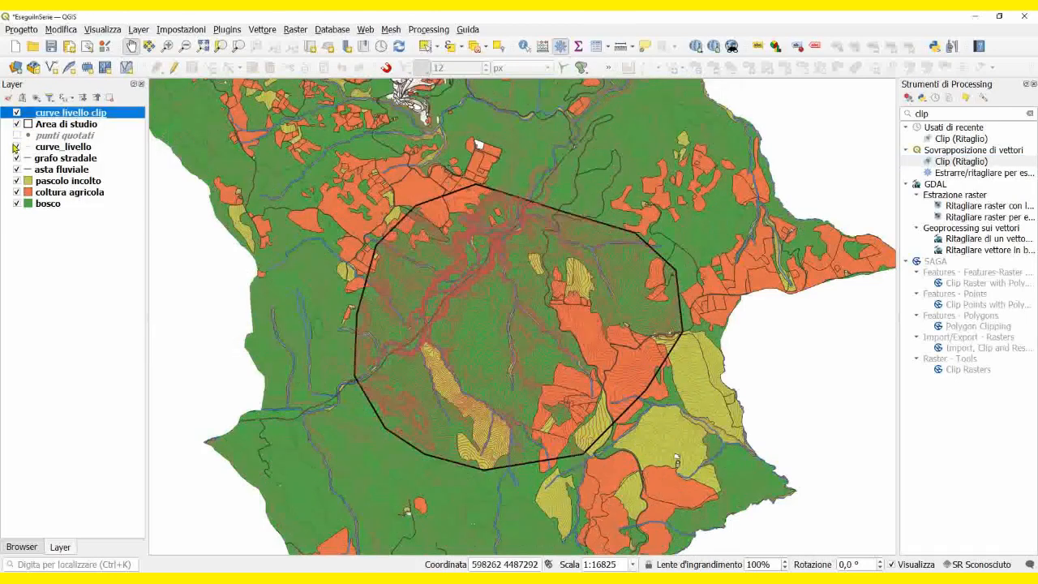
{"action": "left_click", "coordinate": [17, 146]}
{"action": "left_click", "coordinate": [16, 158]}
{"action": "left_click", "coordinate": [16, 169]}
{"action": "left_click", "coordinate": [17, 181]}
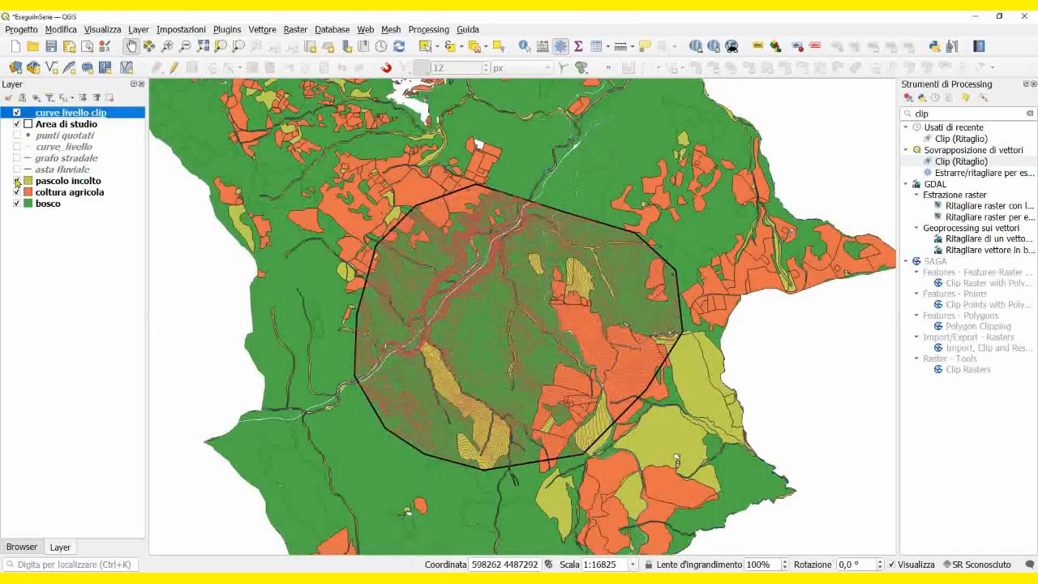
{"action": "left_click", "coordinate": [16, 192]}
{"action": "left_click", "coordinate": [17, 204]}
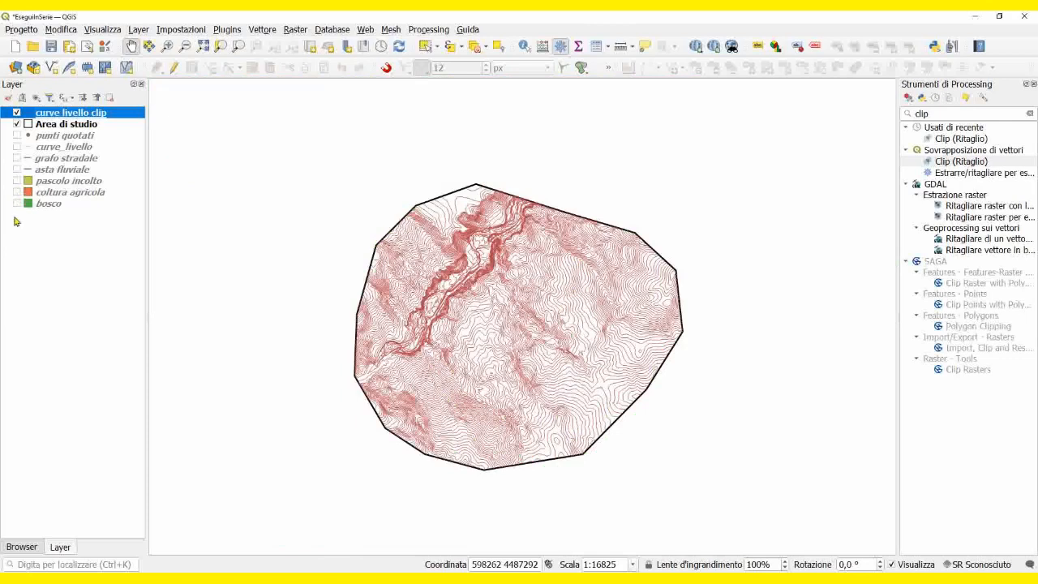
{"action": "left_click", "coordinate": [77, 137]}
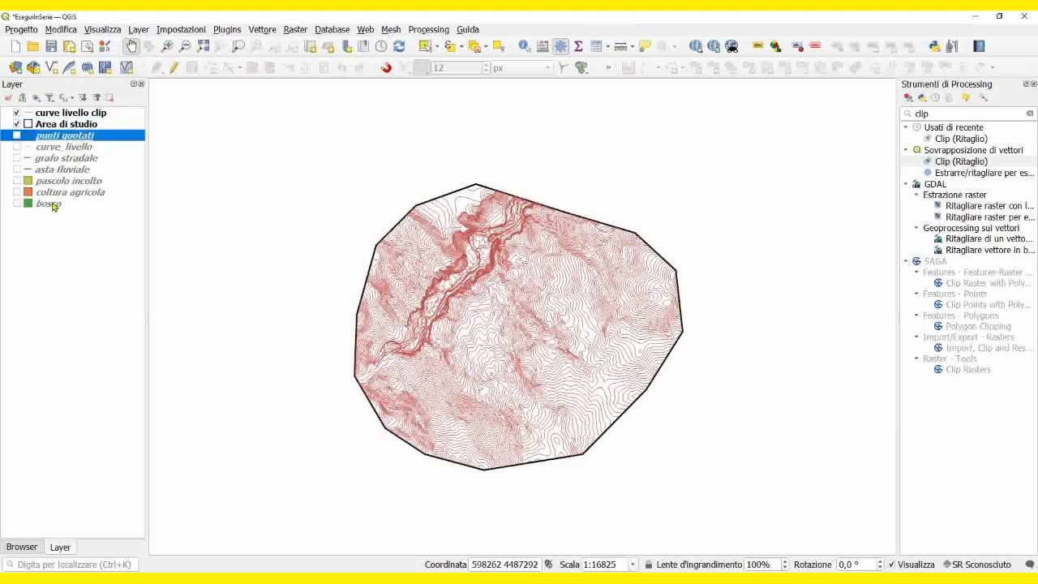
{"action": "left_click", "coordinate": [52, 205], "text": "shift"}
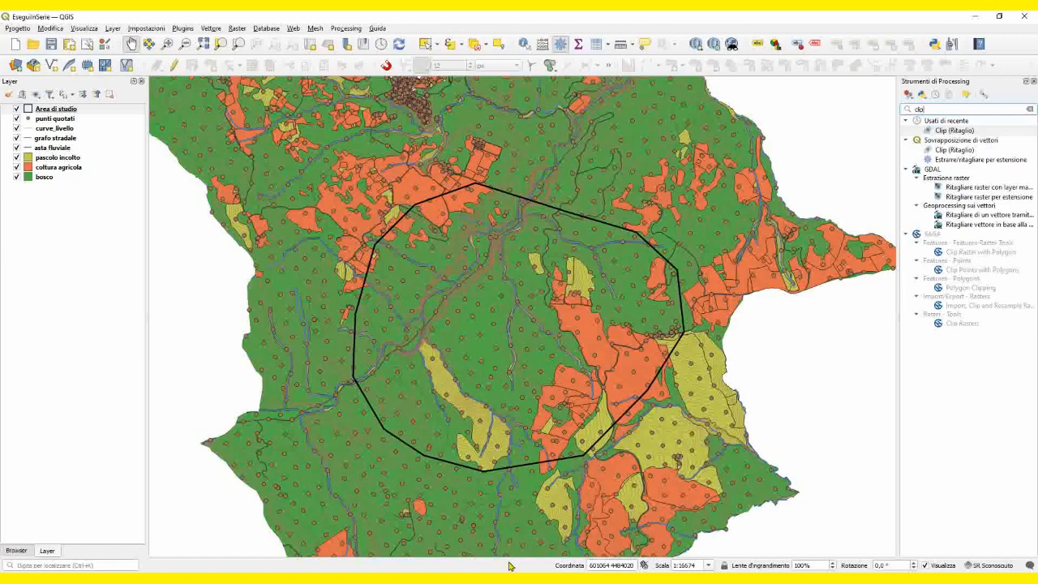
- Open the vector overlay Clip (Ritaglio) algorithm as a batch process and widen its input and overlay layer columns
{"action": "left_click", "coordinate": [944, 150]}
{"action": "double_click", "coordinate": [944, 150]}
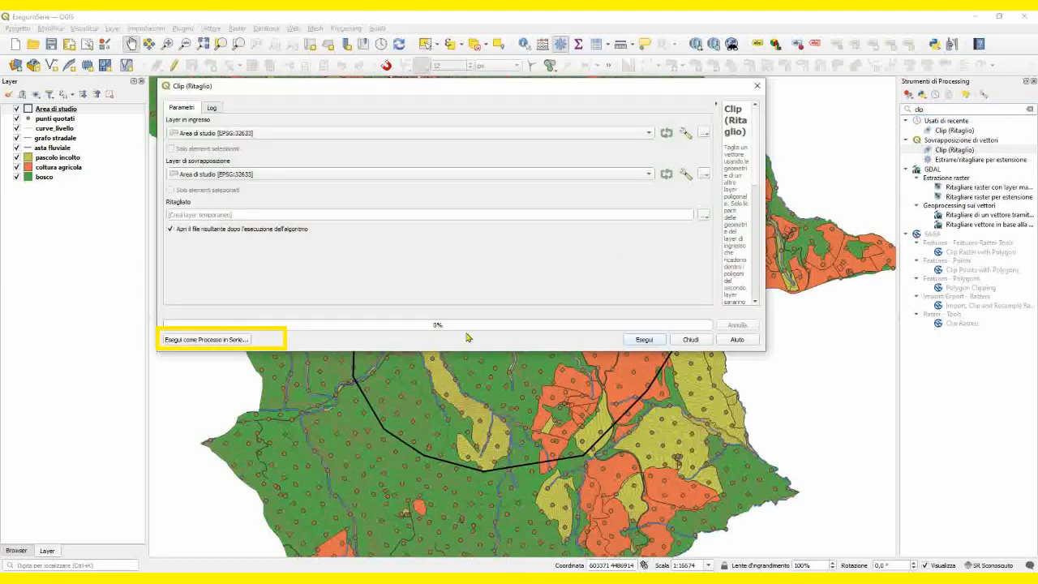
{"action": "left_click", "coordinate": [218, 341]}
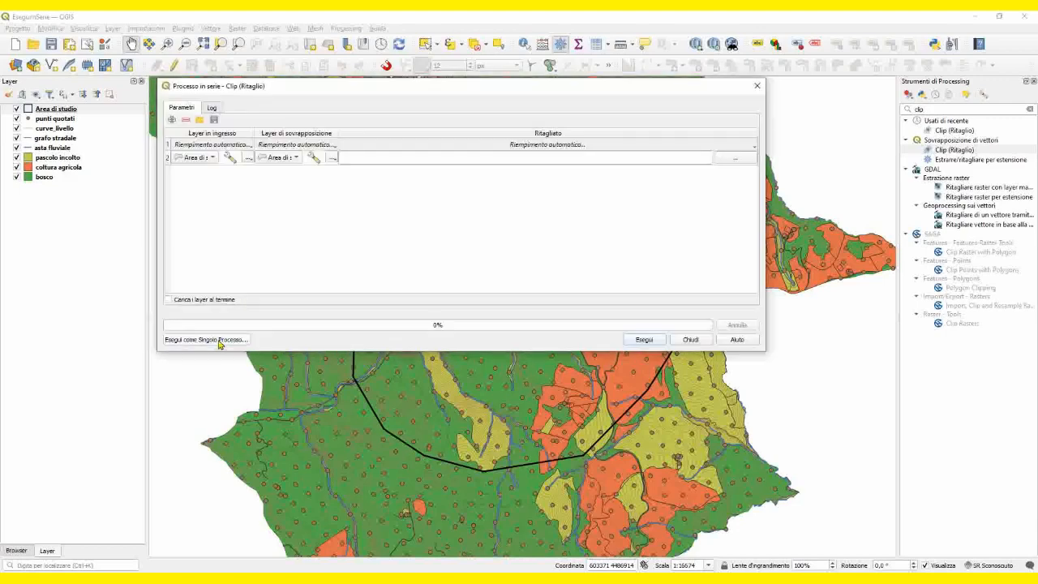
{"action": "left_click_drag", "start_coordinate": [254, 132], "coordinate": [286, 131]}
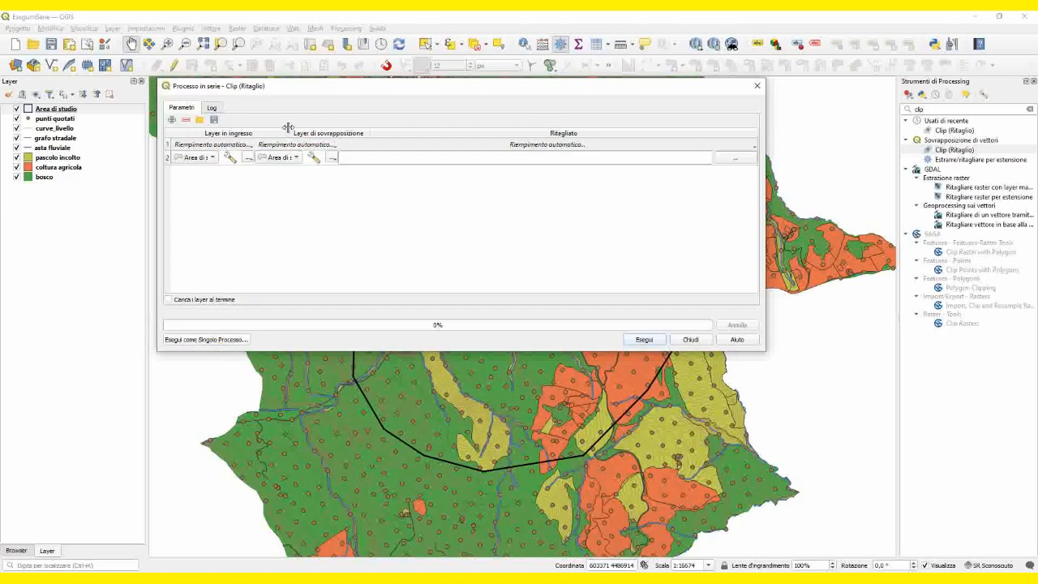
{"action": "left_click_drag", "start_coordinate": [361, 135], "coordinate": [439, 133]}
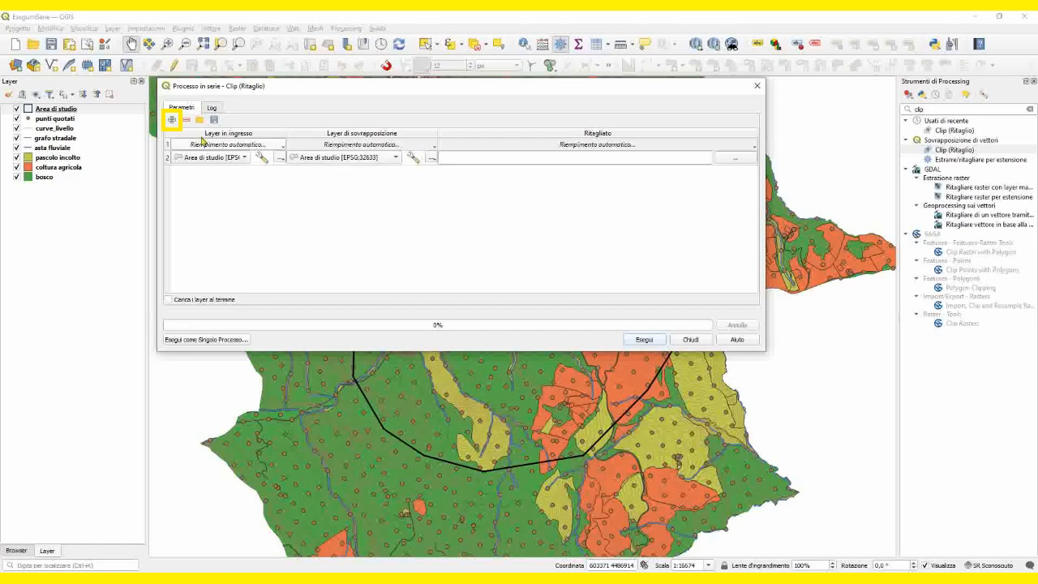
- Add six more rows to the batch clip table
{"action": "left_click", "coordinate": [172, 119]}
{"action": "left_click", "coordinate": [172, 119]}
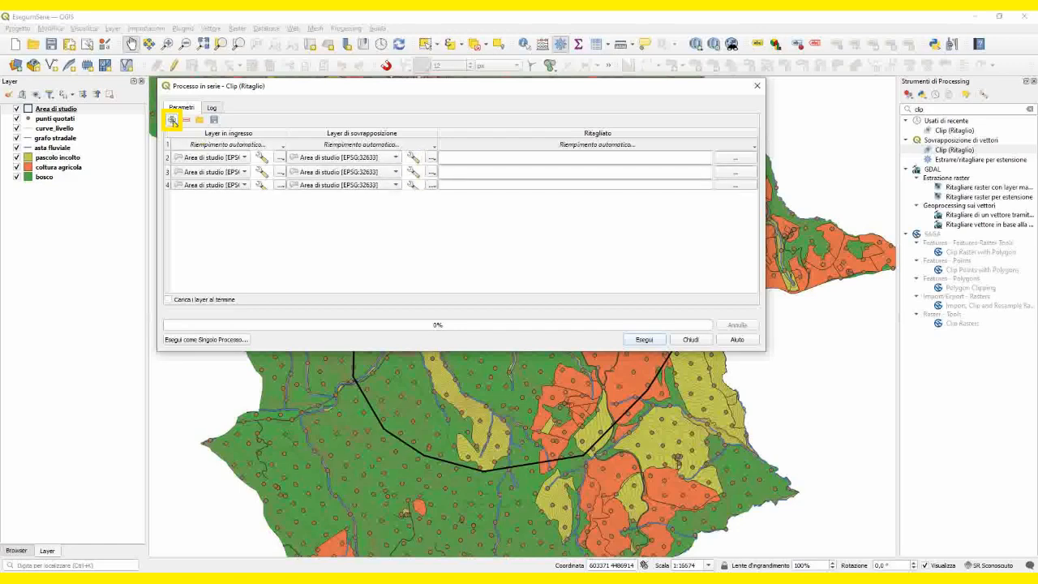
{"action": "left_click", "coordinate": [172, 119]}
{"action": "left_click", "coordinate": [172, 120]}
{"action": "left_click", "coordinate": [172, 119]}
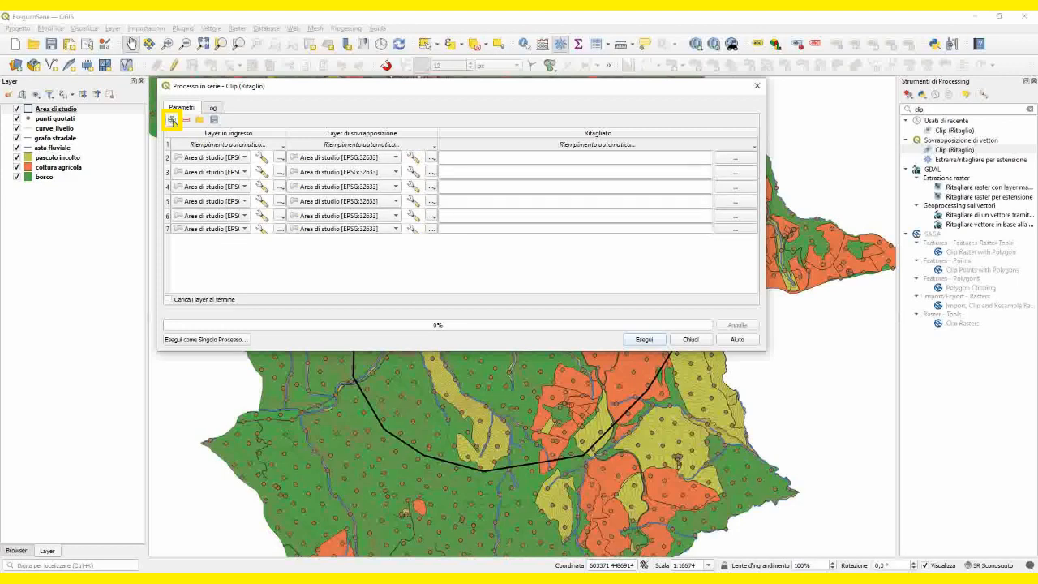
{"action": "left_click", "coordinate": [172, 119]}
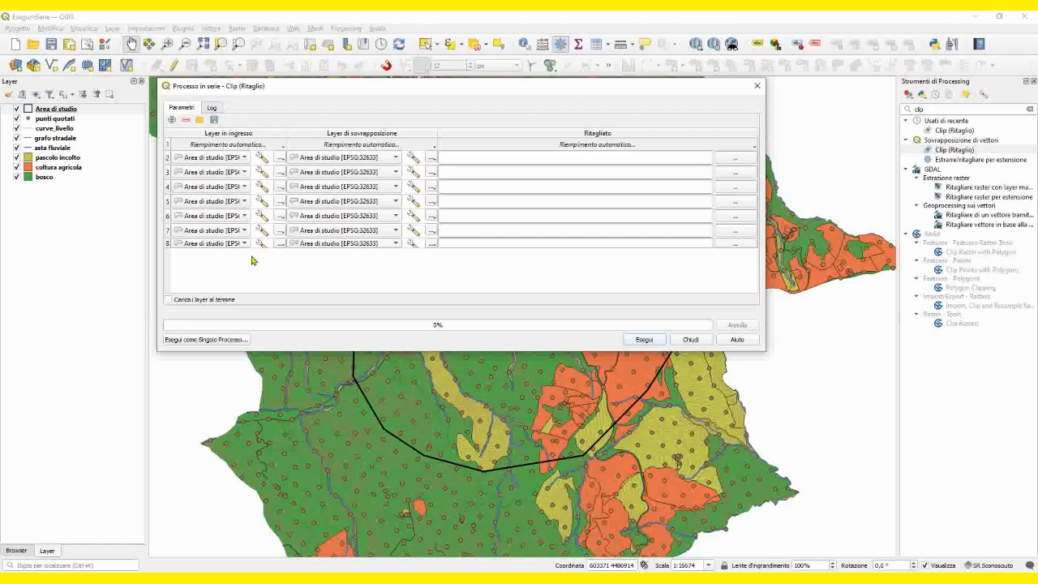
- Set the input layers of the first four batch rows to asta fluviale, bosco, coltura agricola and curve_livello
{"action": "left_click", "coordinate": [246, 159]}
{"action": "left_click", "coordinate": [232, 169]}
{"action": "left_click", "coordinate": [233, 173]}
{"action": "left_click", "coordinate": [225, 202]}
{"action": "left_click", "coordinate": [231, 187]}
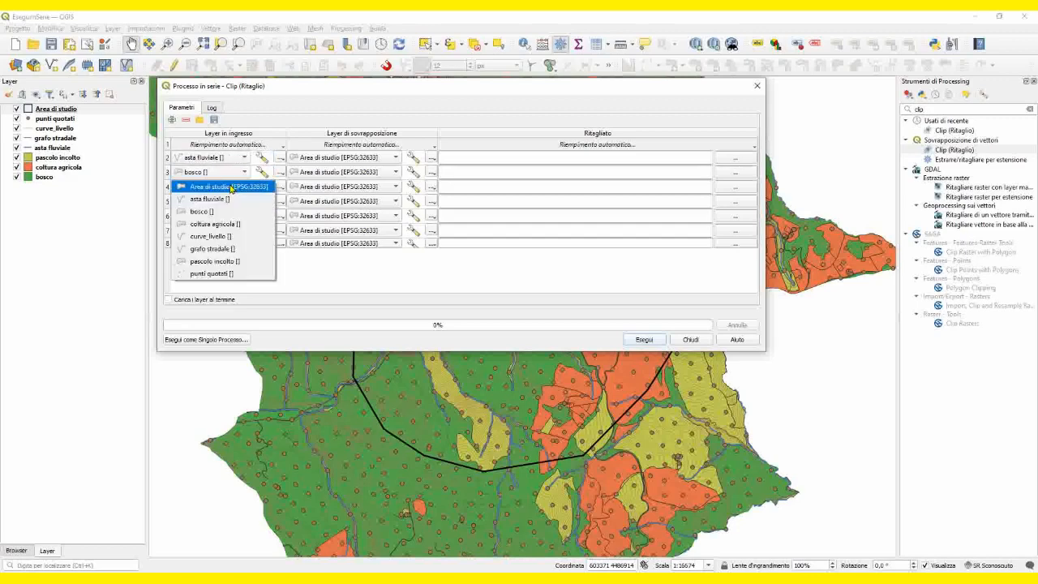
{"action": "left_click", "coordinate": [227, 224]}
{"action": "left_click", "coordinate": [227, 203]}
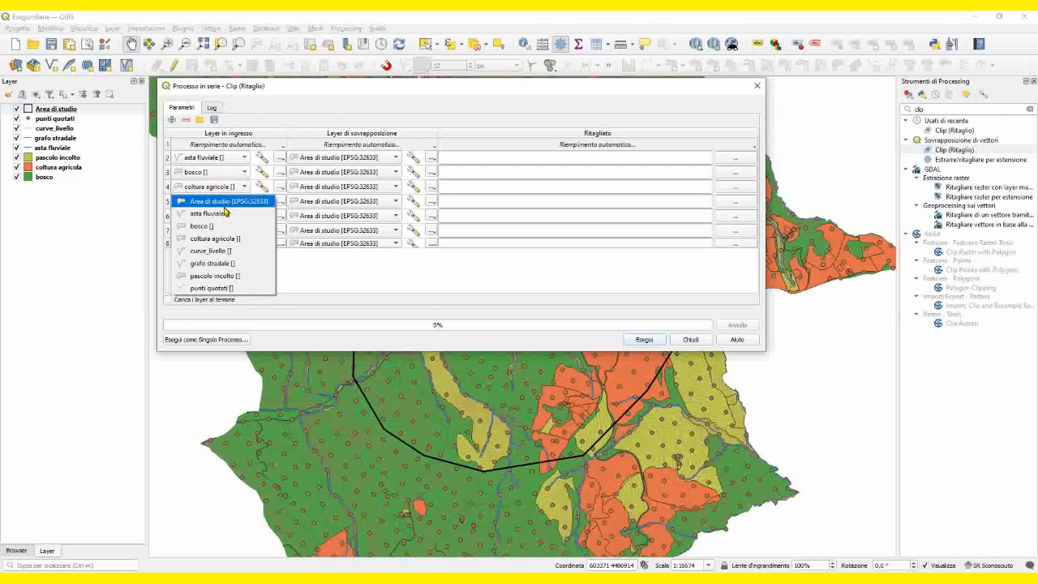
{"action": "left_click", "coordinate": [214, 251]}
- Set the input layers of the last three batch rows to grafo stradale, pascolo incolto and punti quotati
{"action": "left_click", "coordinate": [225, 216]}
{"action": "left_click", "coordinate": [213, 277]}
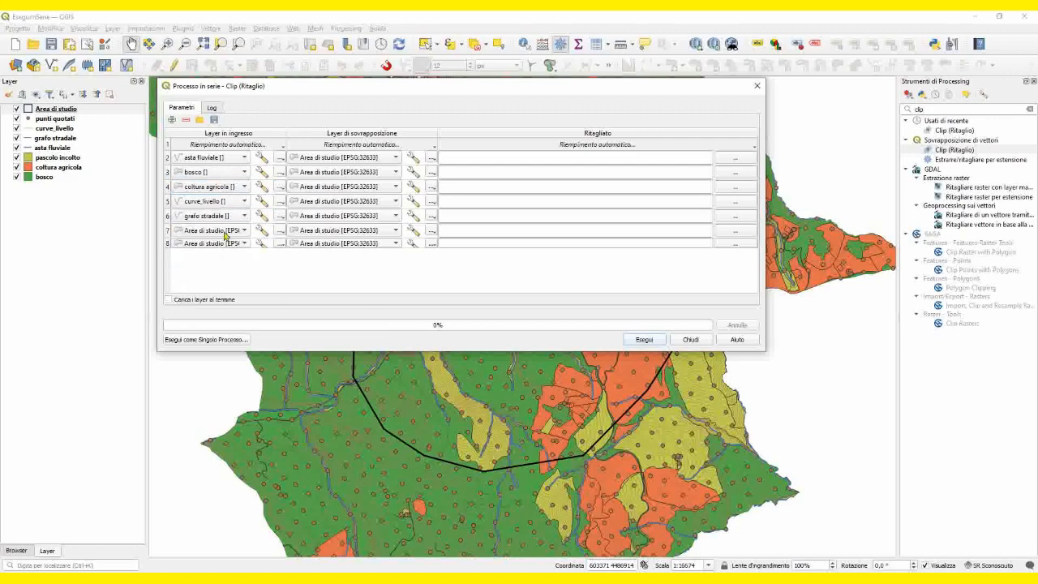
{"action": "left_click", "coordinate": [225, 230]}
{"action": "left_click", "coordinate": [215, 305]}
{"action": "left_click", "coordinate": [226, 243]}
{"action": "left_click", "coordinate": [217, 332]}
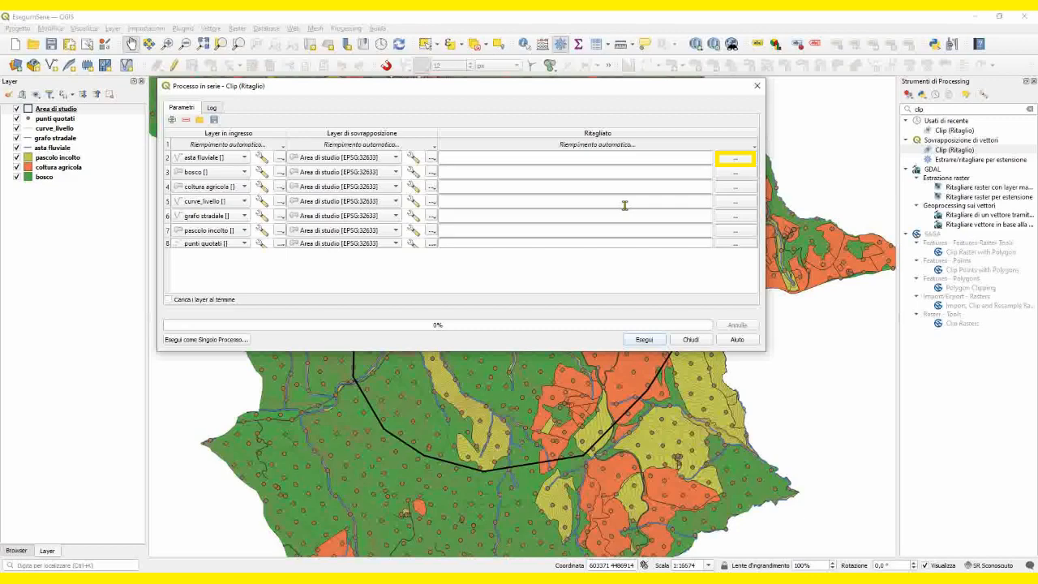
- Set the first batch row's output to a shapefile named puntiQuotatiClip in the GIS folder, without automatic filling
{"action": "left_click", "coordinate": [735, 160]}
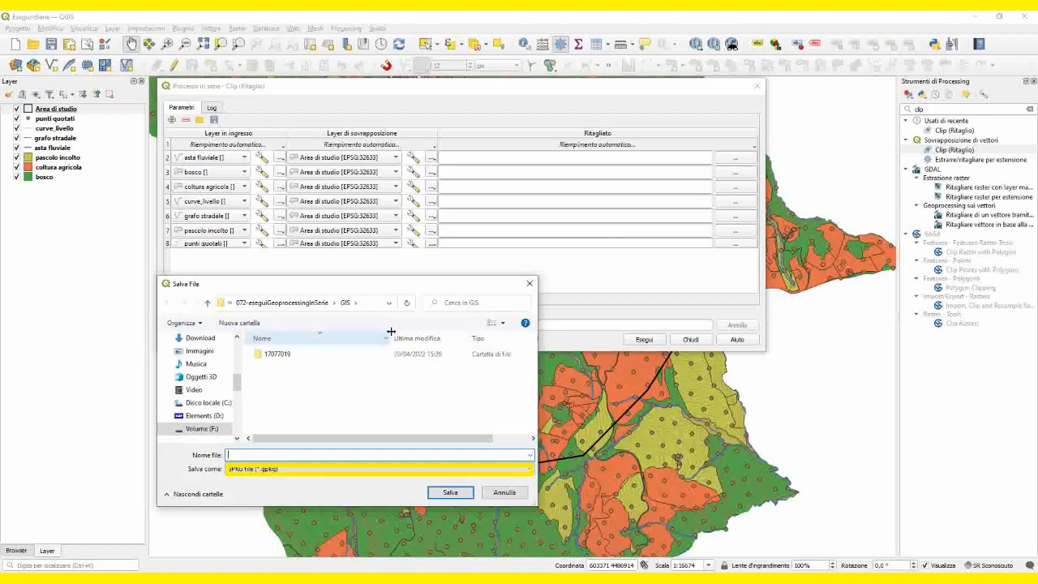
{"action": "left_click", "coordinate": [300, 470]}
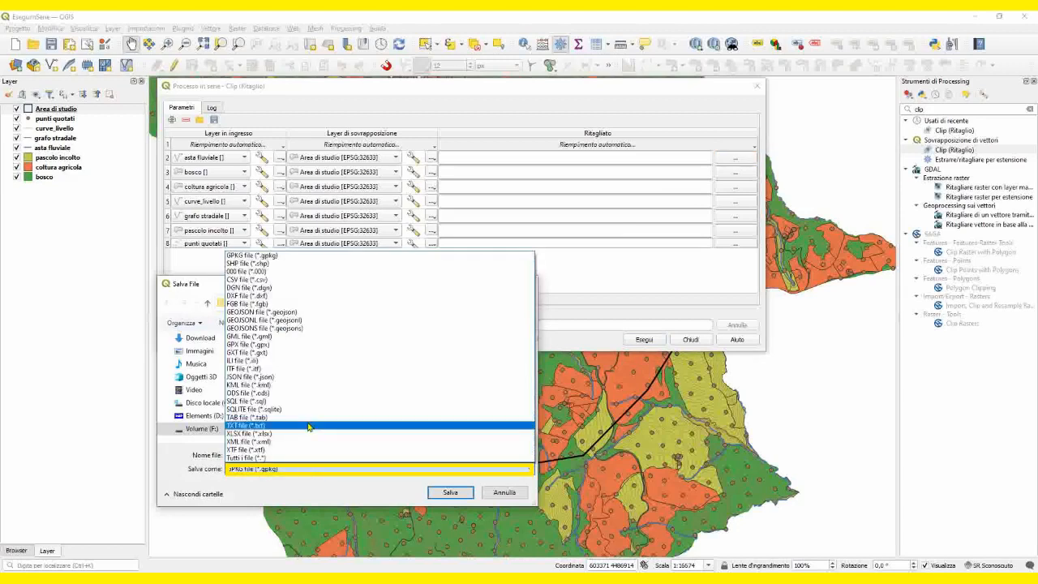
{"action": "left_click", "coordinate": [307, 266]}
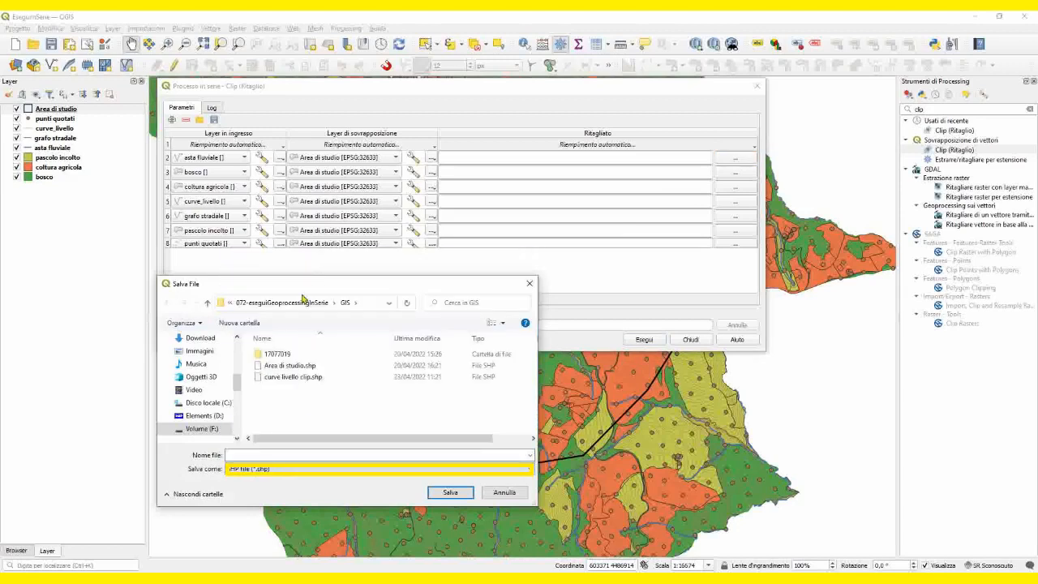
{"action": "key", "text": "shift+Tab"}
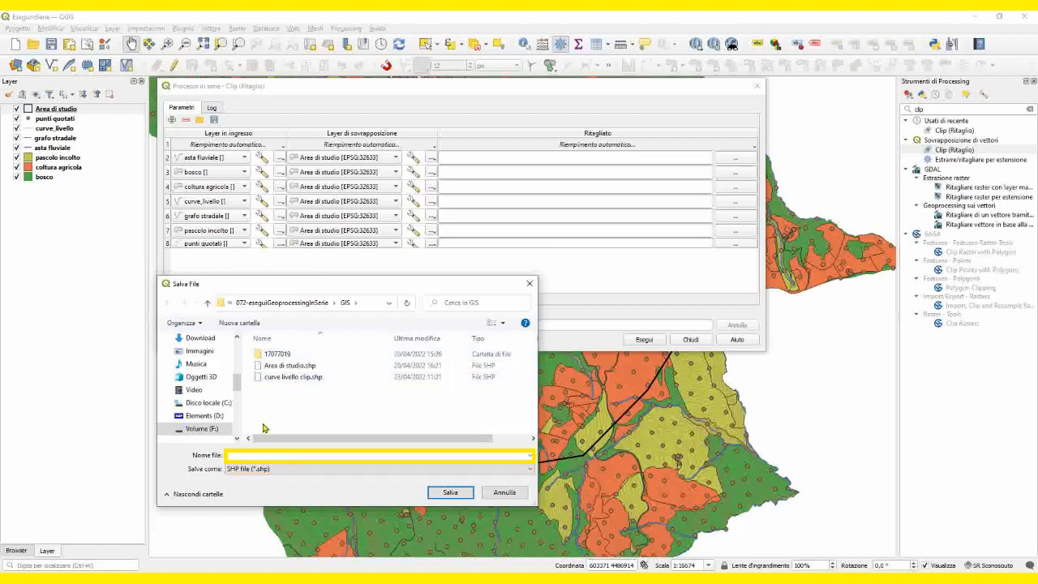
{"action": "type", "text": "punti"}
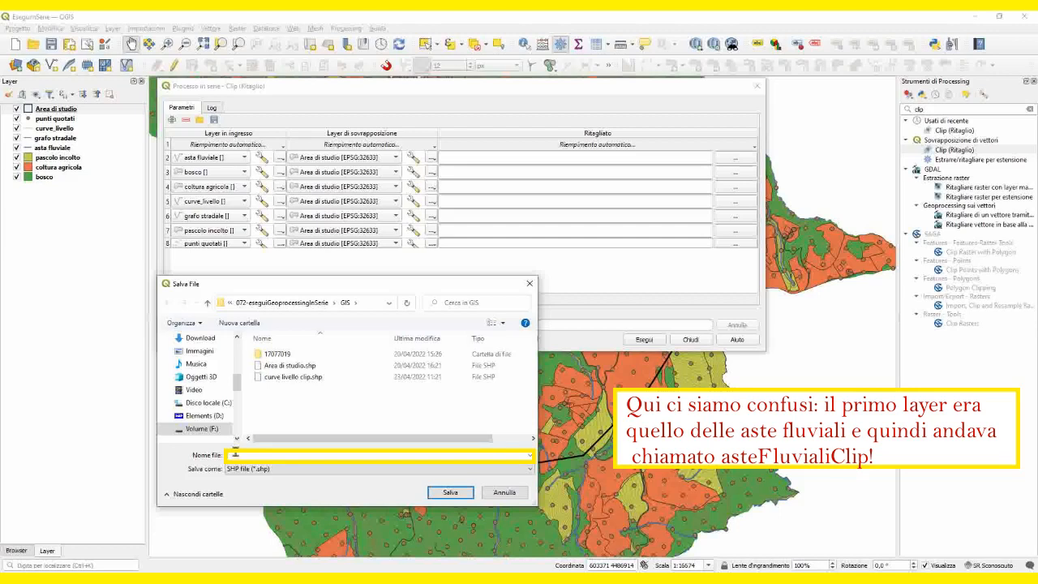
{"action": "type", "text": "QuotatiClip"}
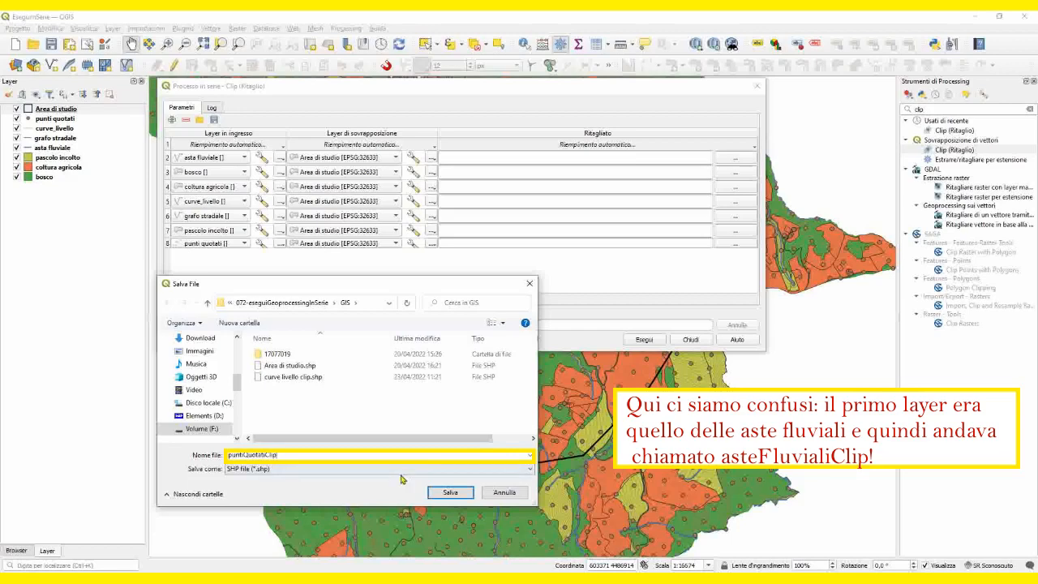
{"action": "left_click", "coordinate": [449, 493]}
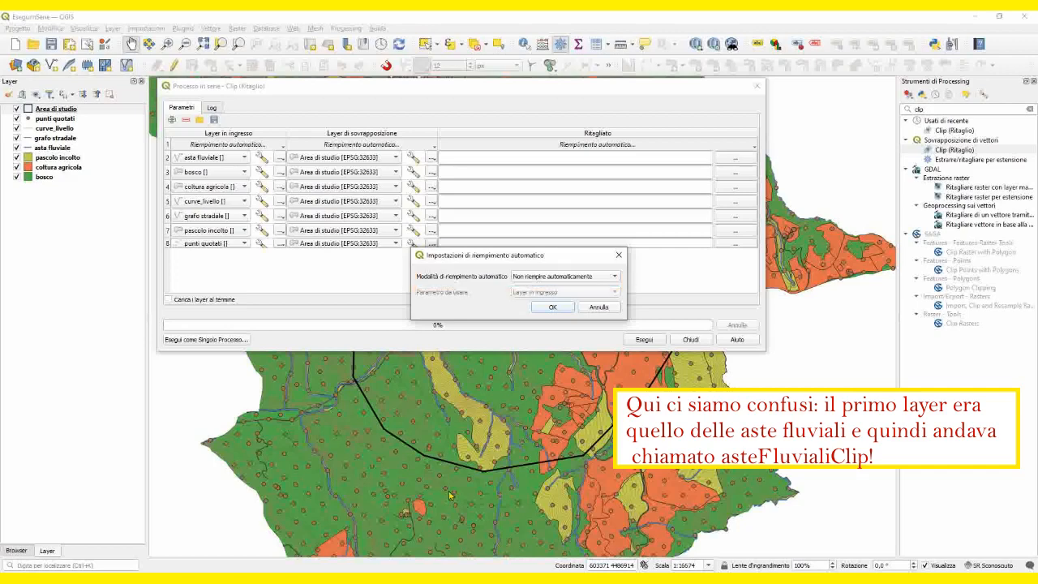
{"action": "left_click", "coordinate": [562, 308]}
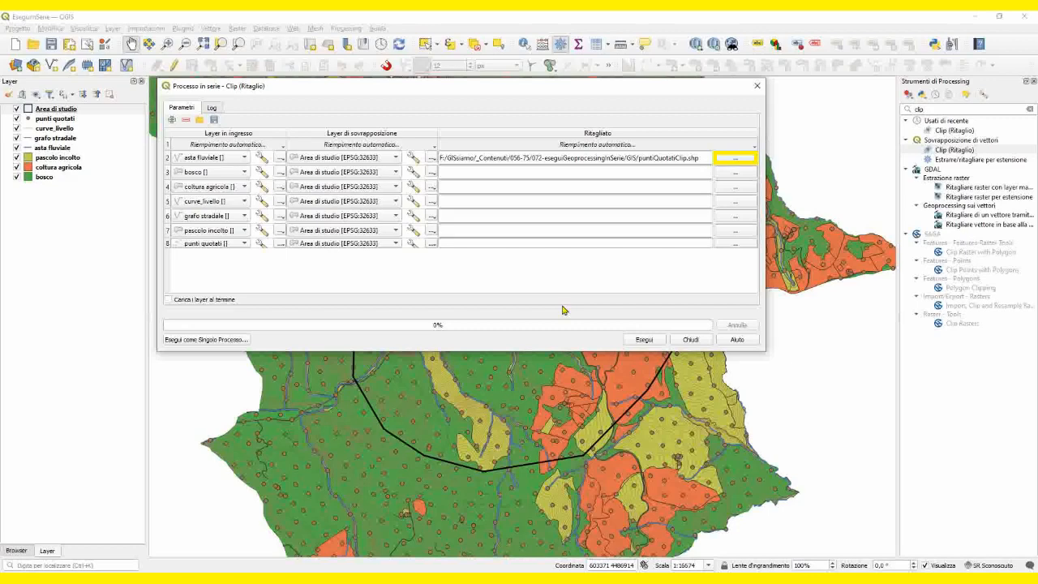
- Set the outputs of all batch rows to SHP files named clip, autofilled with the values of the Layer in ingresso parameter
{"action": "left_click", "coordinate": [739, 162]}
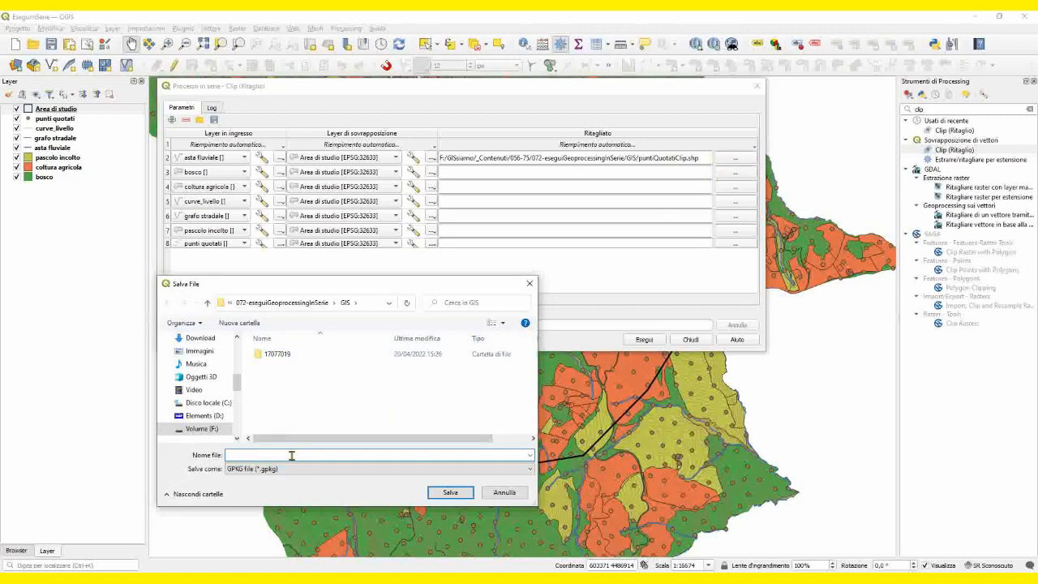
{"action": "type", "text": "clip"}
{"action": "left_click", "coordinate": [259, 468]}
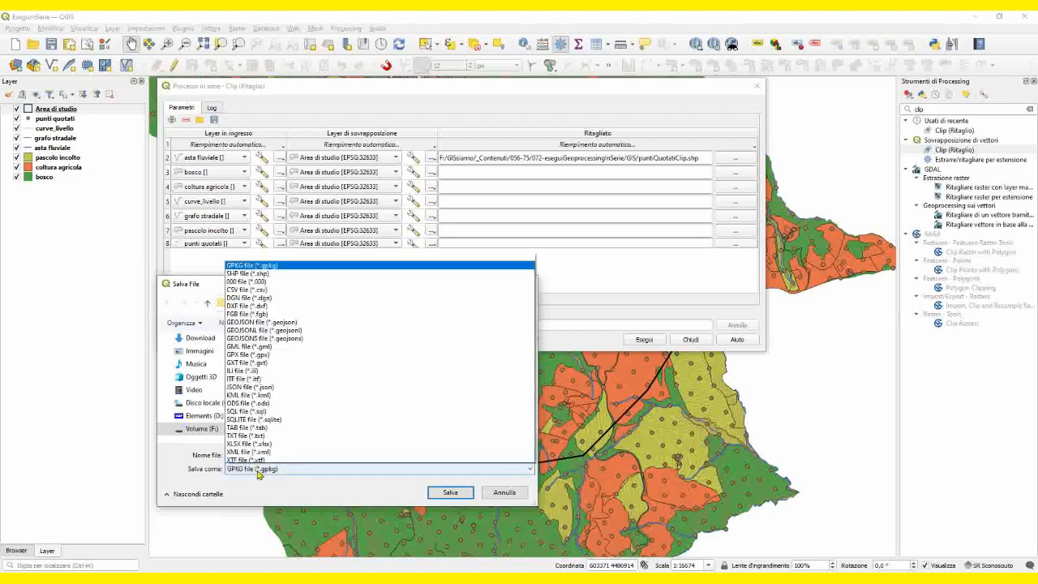
{"action": "left_click", "coordinate": [264, 263]}
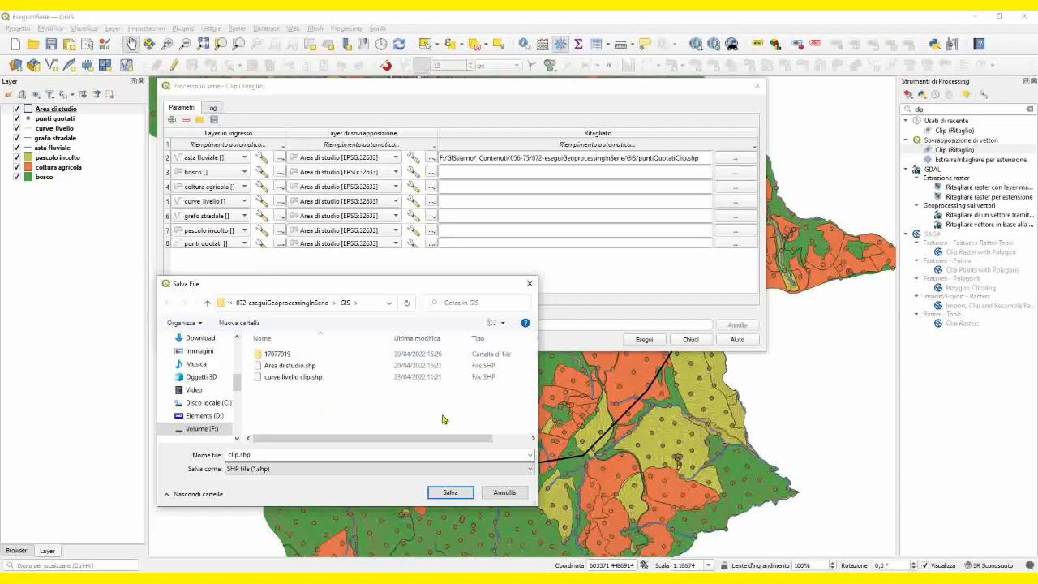
{"action": "left_click", "coordinate": [448, 493]}
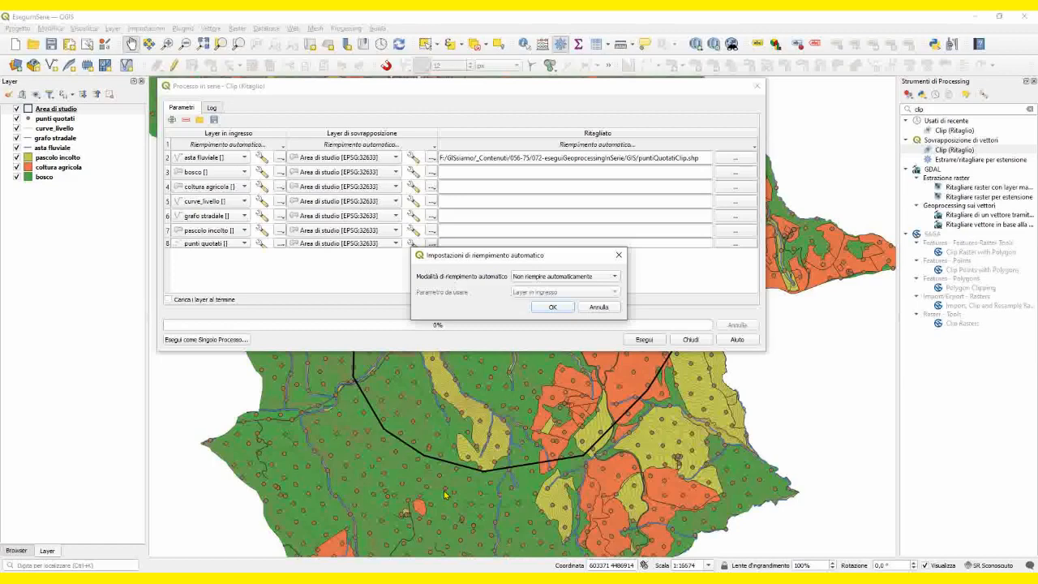
{"action": "left_click", "coordinate": [587, 275]}
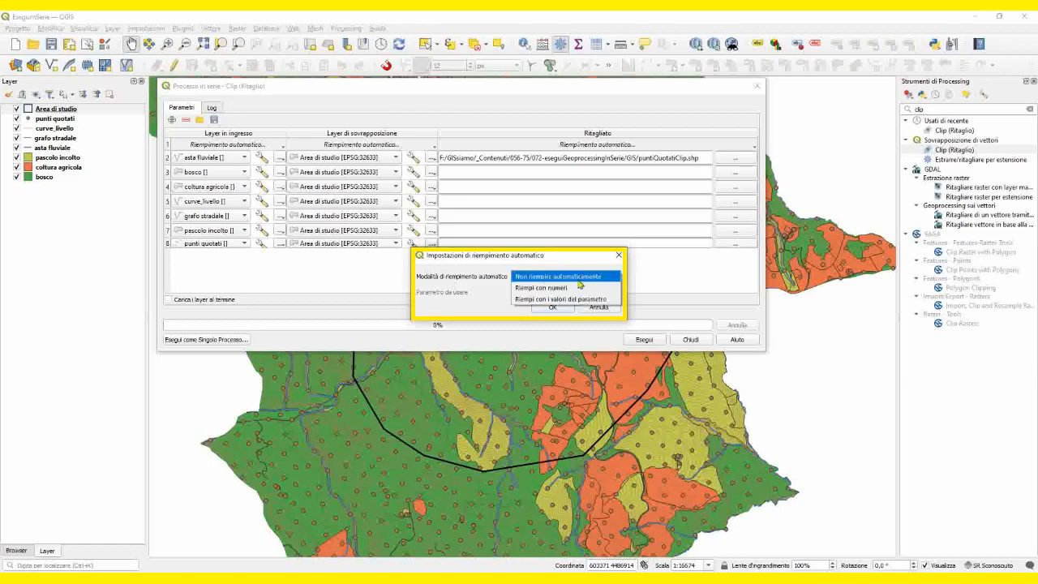
{"action": "left_click", "coordinate": [571, 299]}
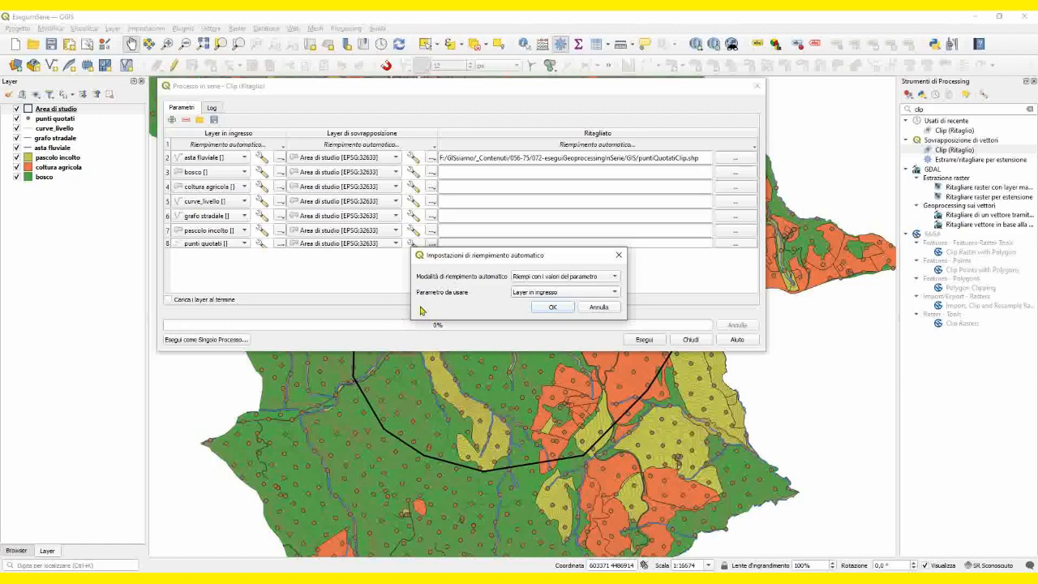
{"action": "left_click", "coordinate": [552, 307]}
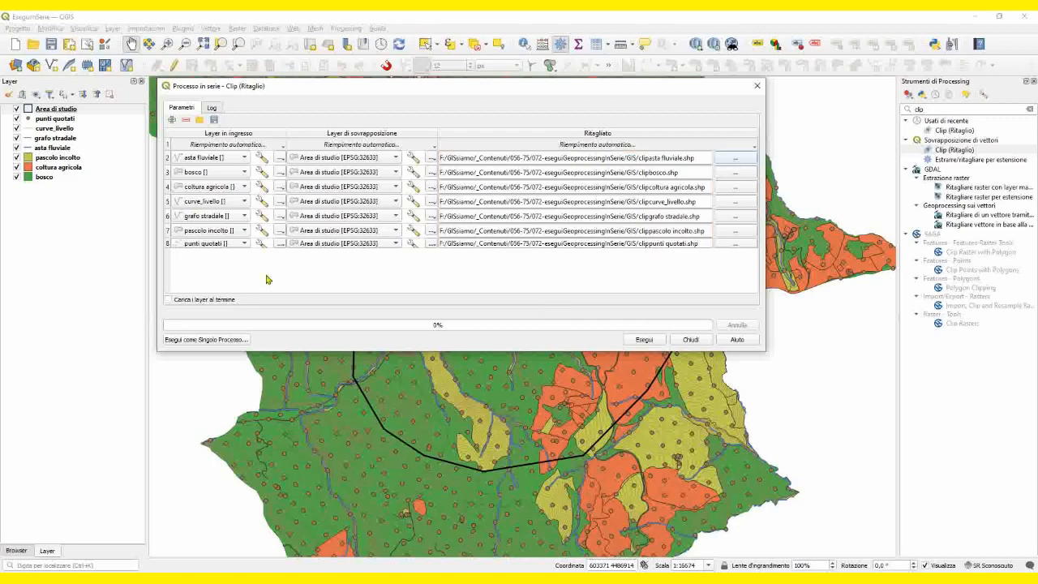
- Enable loading the layers on completion, run the batch clip and close its dialog
{"action": "left_click", "coordinate": [168, 300]}
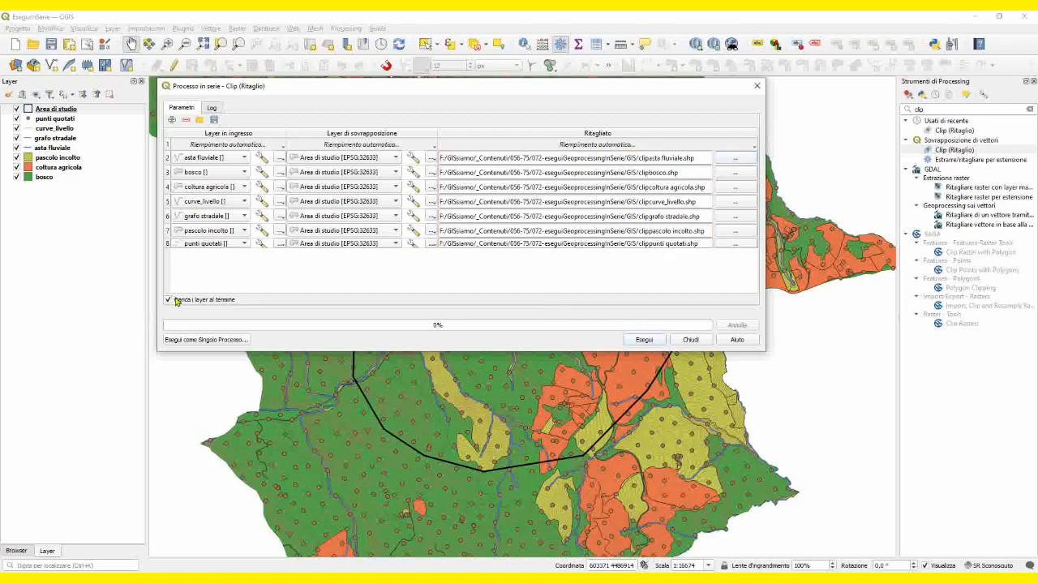
{"action": "left_click", "coordinate": [643, 341]}
{"action": "left_click", "coordinate": [681, 336]}
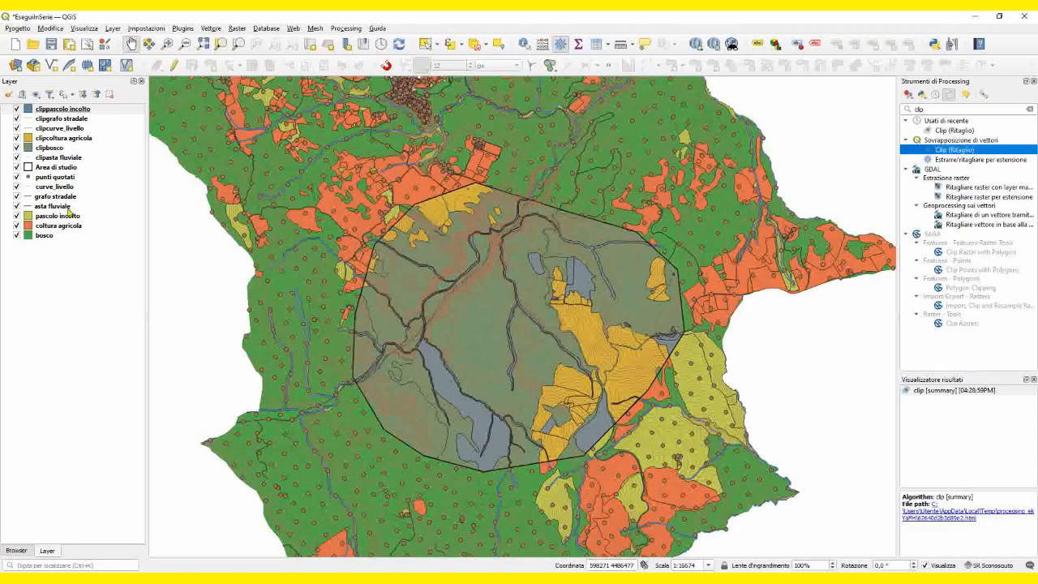
- Hide the seven original layers from punti quotati to bosco, keeping the clipped layers and Area di studio visible
{"action": "left_click", "coordinate": [17, 177]}
{"action": "left_click", "coordinate": [17, 187]}
{"action": "left_click", "coordinate": [17, 197]}
{"action": "left_click", "coordinate": [17, 206]}
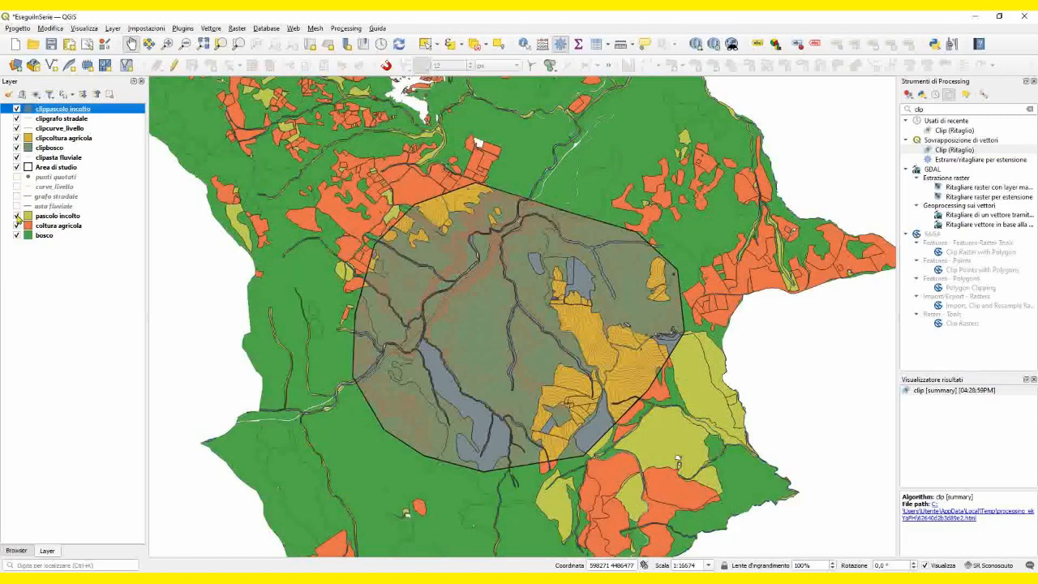
{"action": "left_click", "coordinate": [17, 215]}
{"action": "left_click", "coordinate": [17, 225]}
{"action": "left_click", "coordinate": [17, 235]}
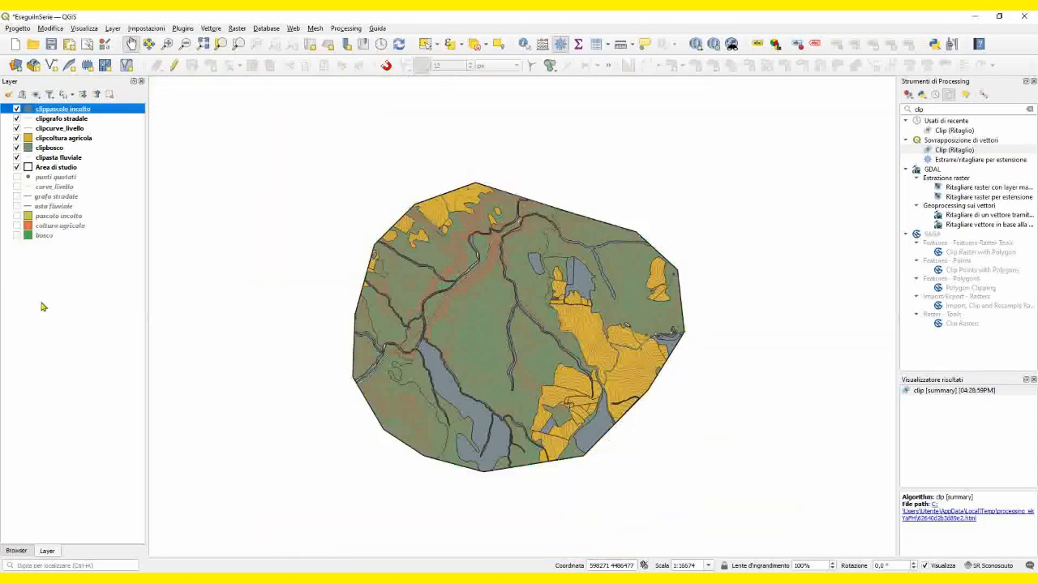